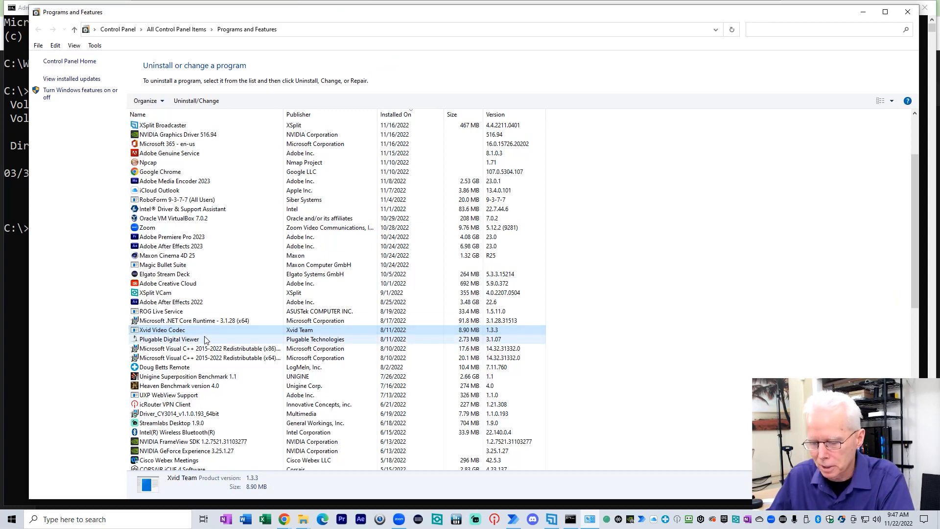
# - Switch to the Command Prompt and delete Xvid-1.3.3-20141019.exe from the root of drive C
pyautogui.hotkey('alt', 'Tab')
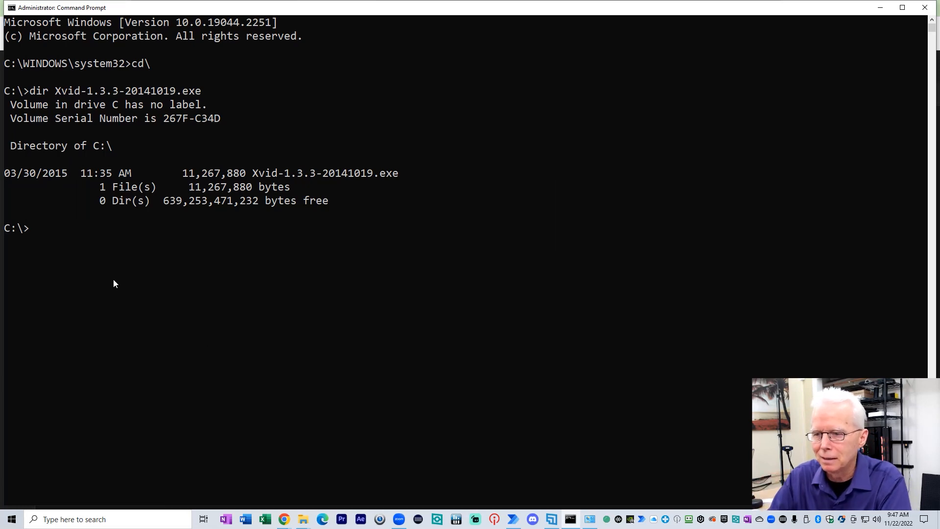
pyautogui.write('del')
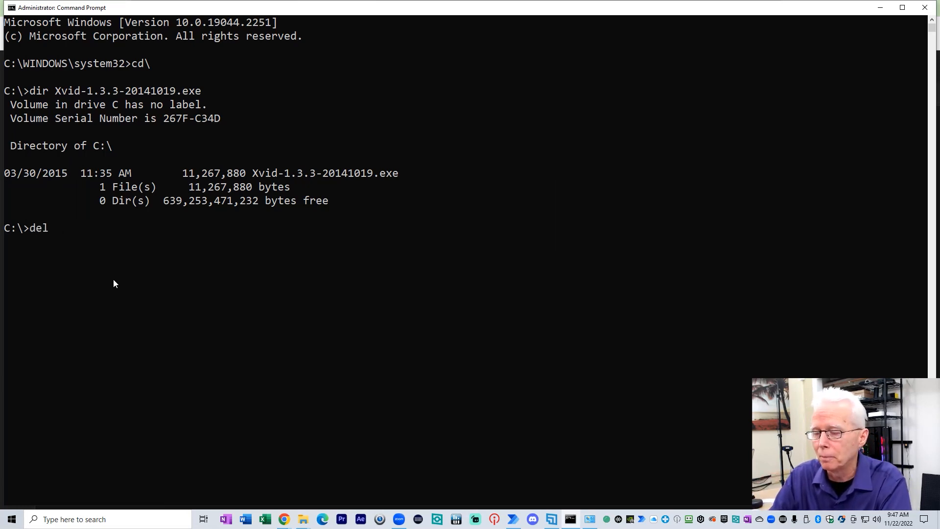
pyautogui.press('Up')
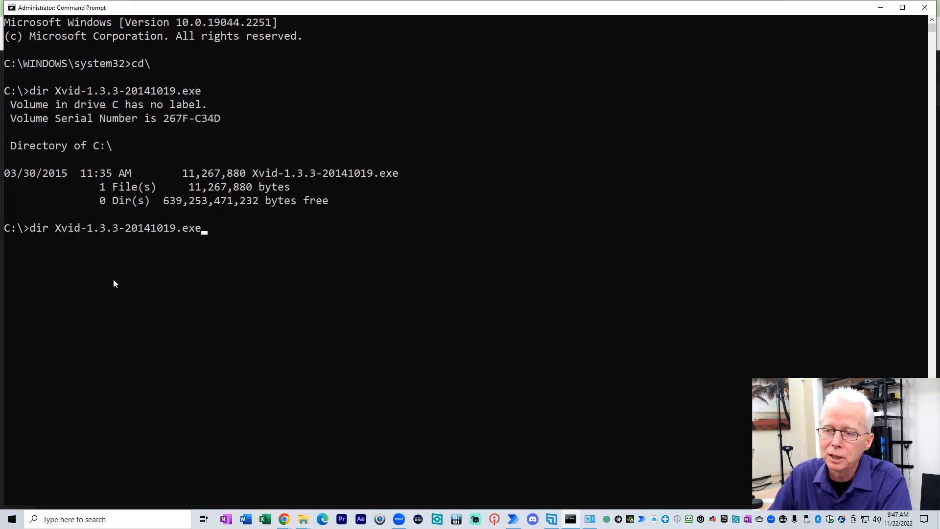
pyautogui.press('Left')
pyautogui.press('Left')
pyautogui.press('Left')
pyautogui.press('Left')
pyautogui.press('Left')
pyautogui.press('Left')
pyautogui.press('Left')
pyautogui.press('Left')
pyautogui.press('Left')
pyautogui.press('Left')
pyautogui.press('Left')
pyautogui.press('Left')
pyautogui.press('Left')
pyautogui.press('Left')
pyautogui.press('Left')
pyautogui.press('Left')
pyautogui.press('Left')
pyautogui.press('Left')
pyautogui.press('Left')
pyautogui.press('Left')
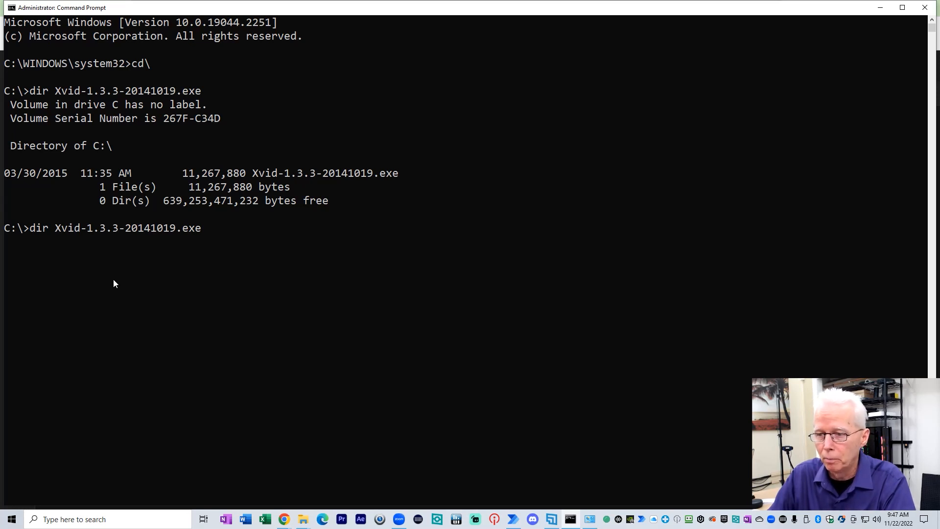
pyautogui.press('BackSpace')
pyautogui.press('BackSpace')
pyautogui.write('el')
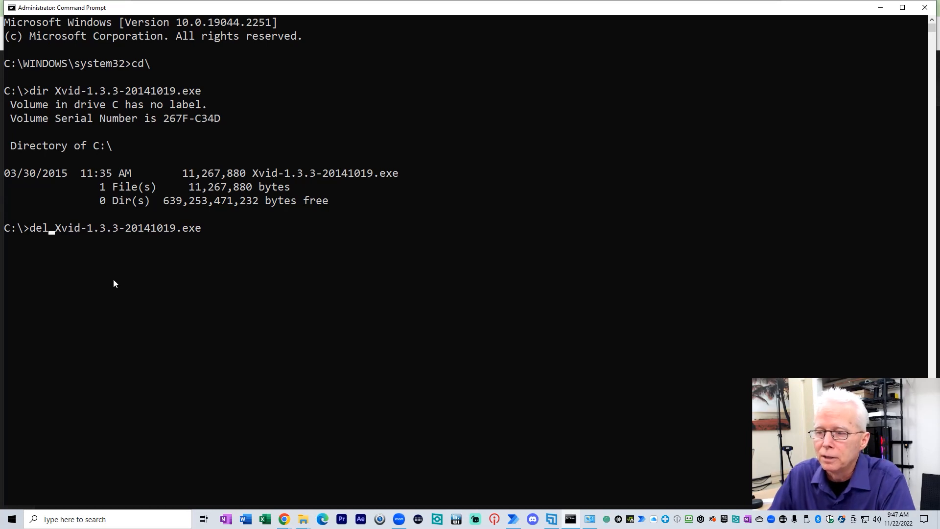
pyautogui.press('Return')
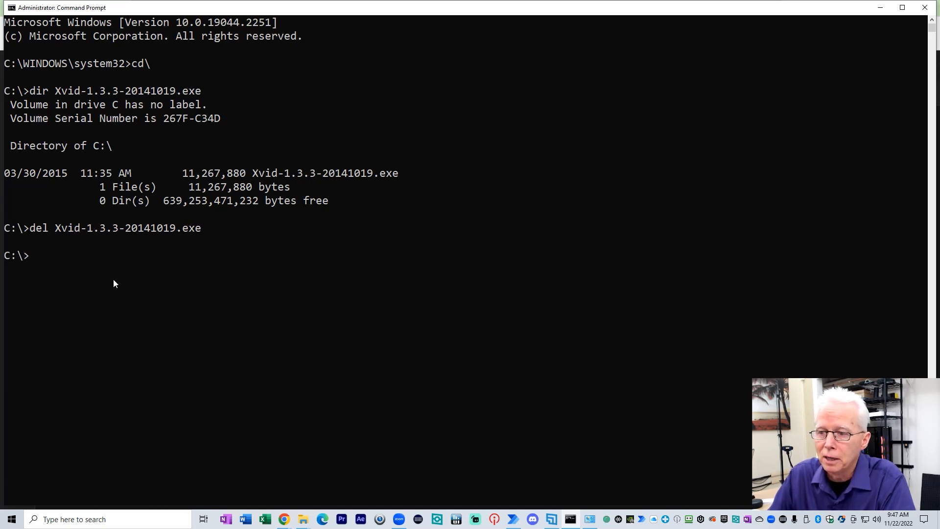
# - Run a dir command for Xvid-1.3.3-20141019.exe to check whether the file is still in the root of drive C
pyautogui.press('Up')
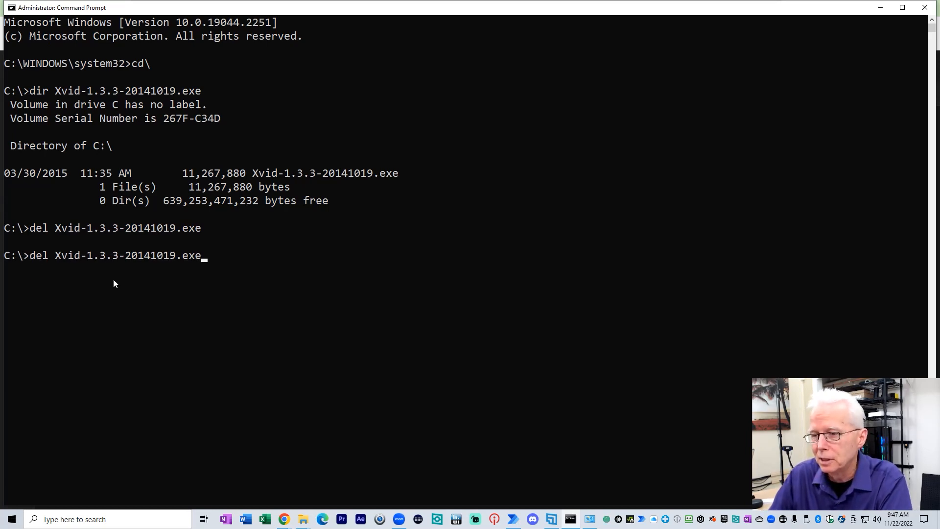
pyautogui.press('Up')
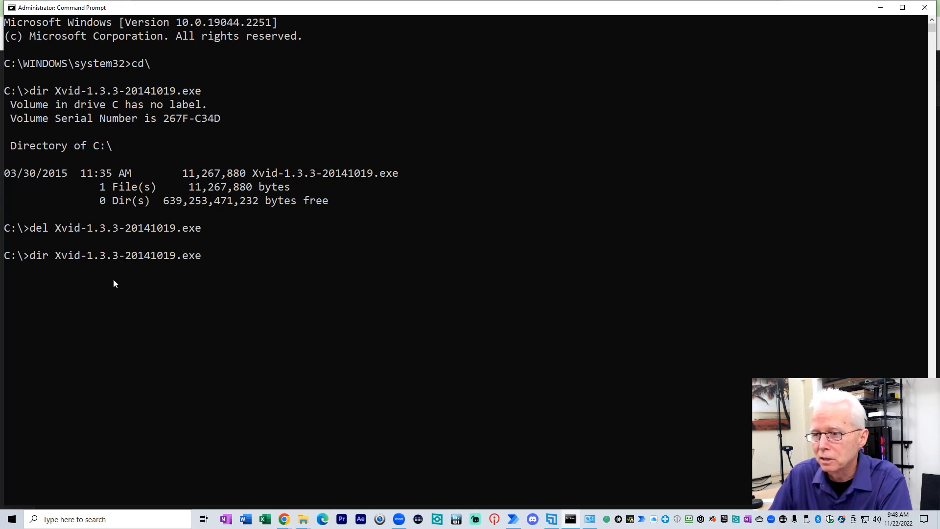
pyautogui.press('Return')
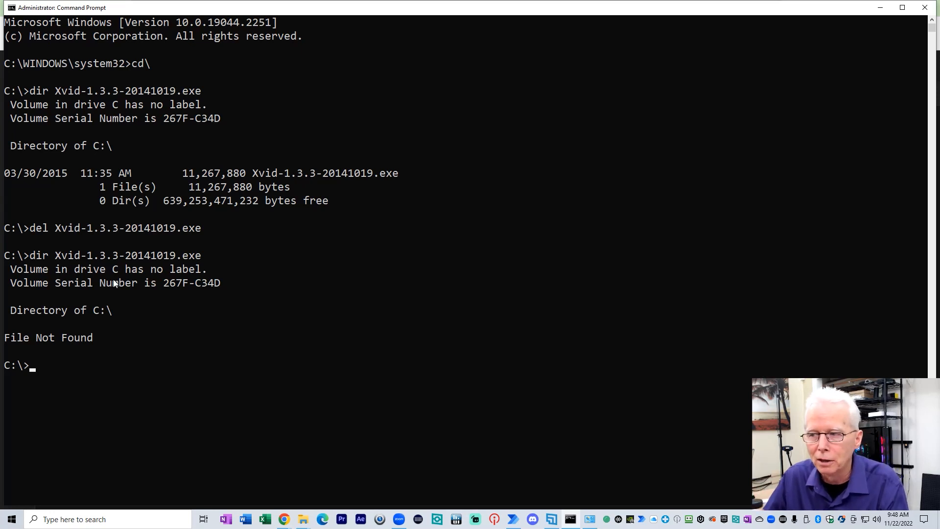
# - List the entire root directory of drive C, review the output, and exit the Command Prompt
pyautogui.write('dir')
pyautogui.press('Return')
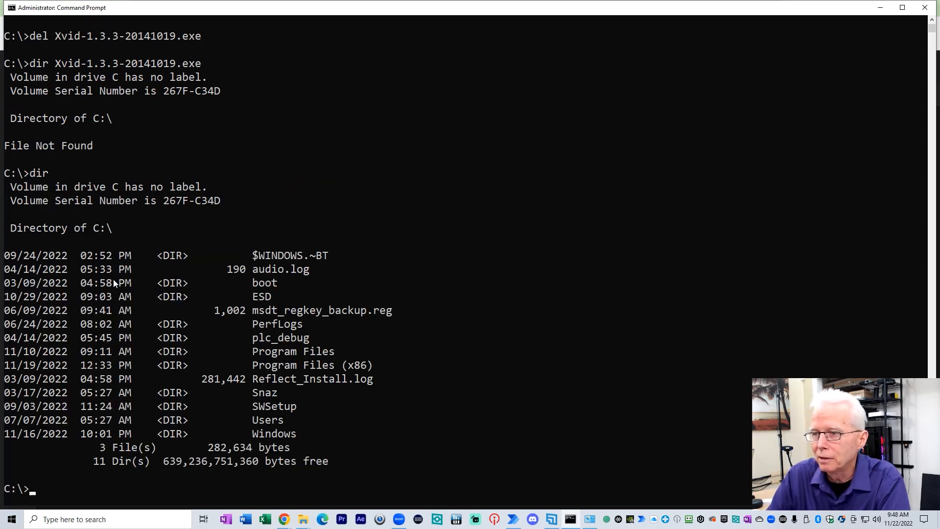
pyautogui.scroll(1, 168, 263)
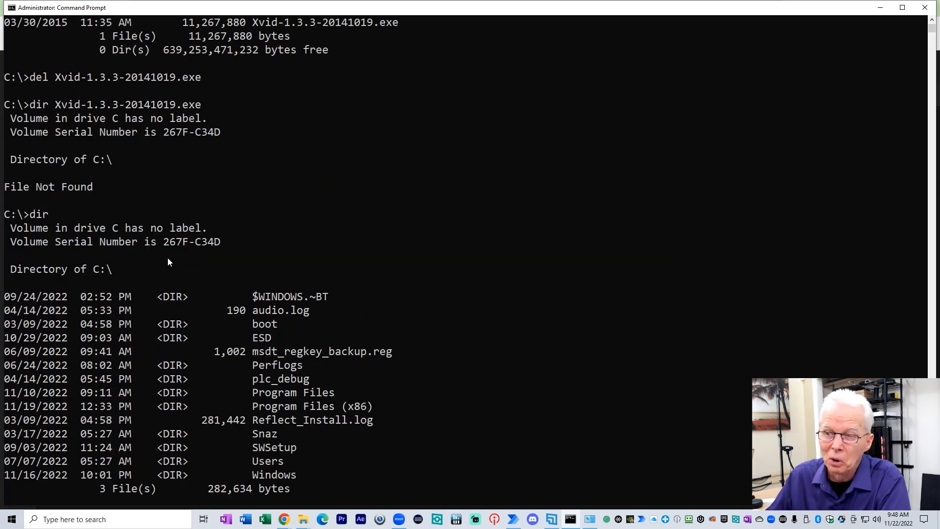
pyautogui.scroll(2, 167, 262)
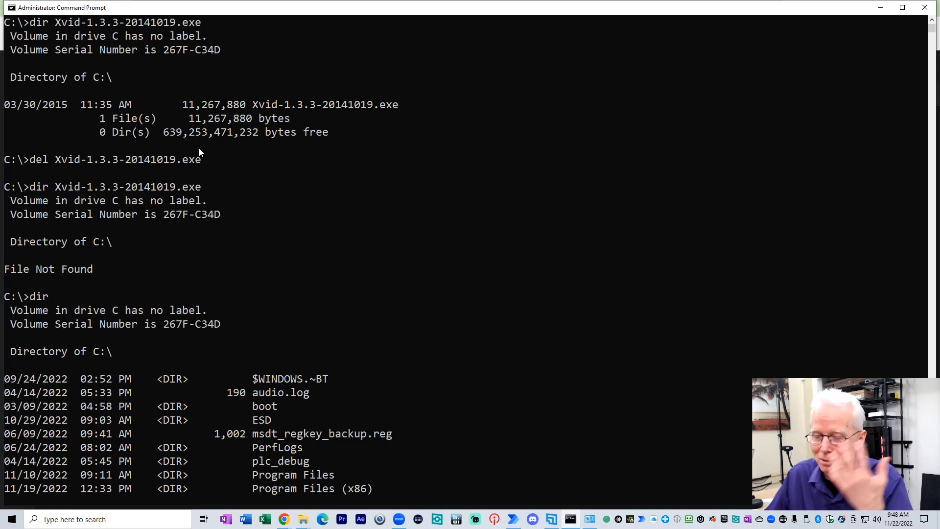
pyautogui.scroll(-4, 236, 175)
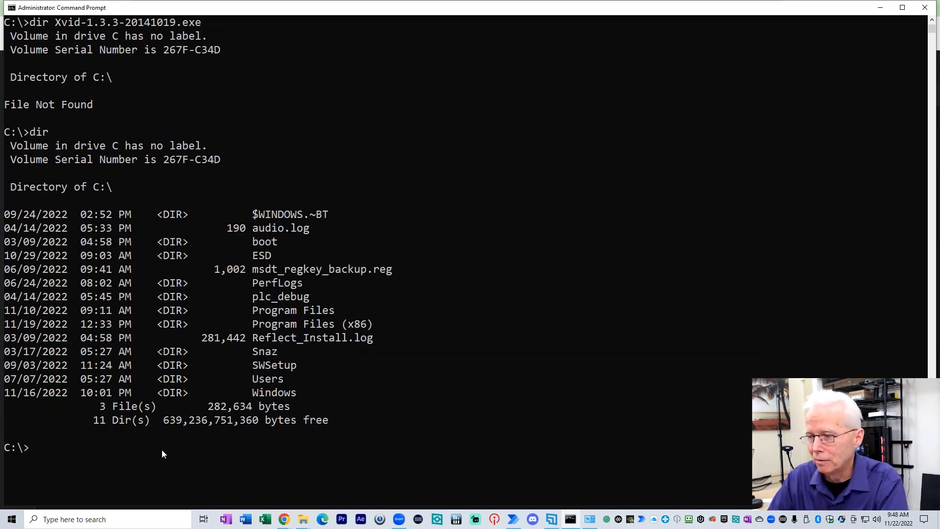
pyautogui.write('exit')
pyautogui.press('Return')
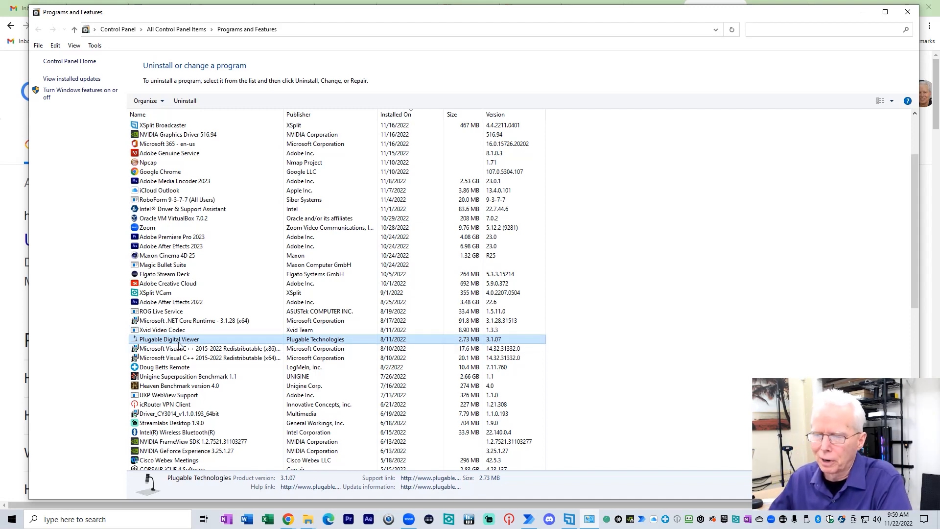
# - Switch to Chrome and look through the Google results for "plugable digital viewer" to see what the software is for
pyautogui.hotkey('alt', 'Tab')
pyautogui.hotkey('alt', 'Tab')
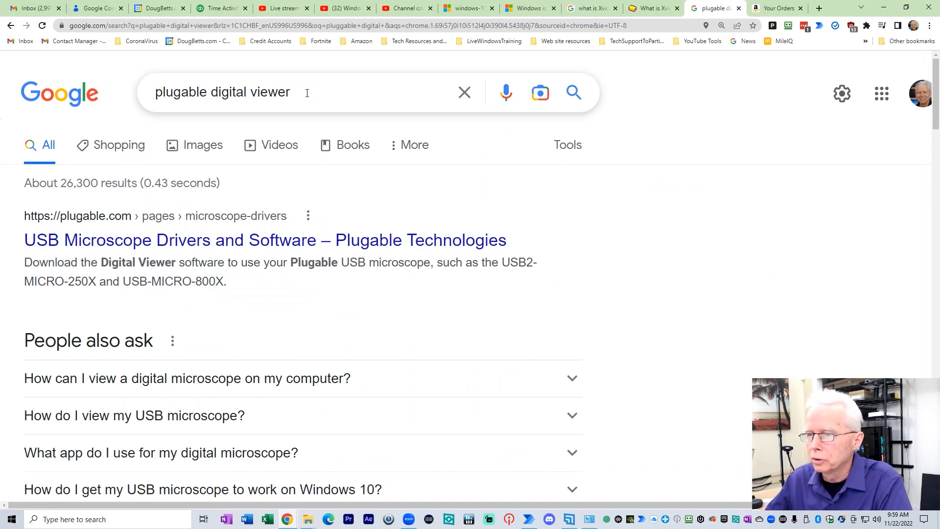
pyautogui.scroll(-1, 188, 233)
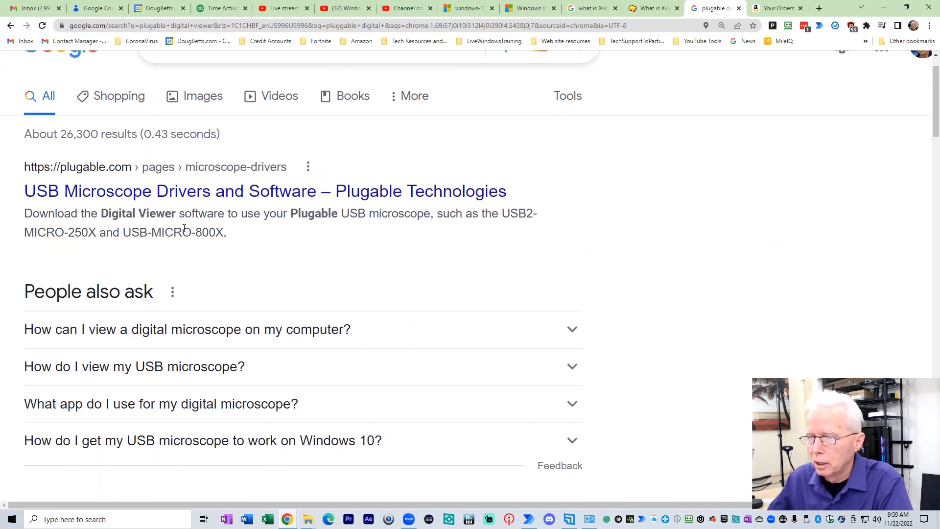
pyautogui.scroll(-1, 346, 238)
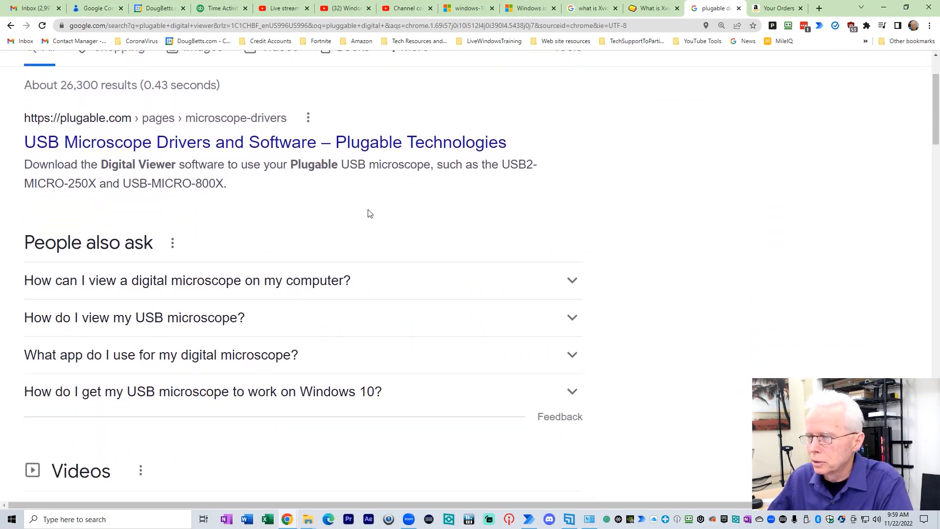
pyautogui.scroll(-7, 350, 247)
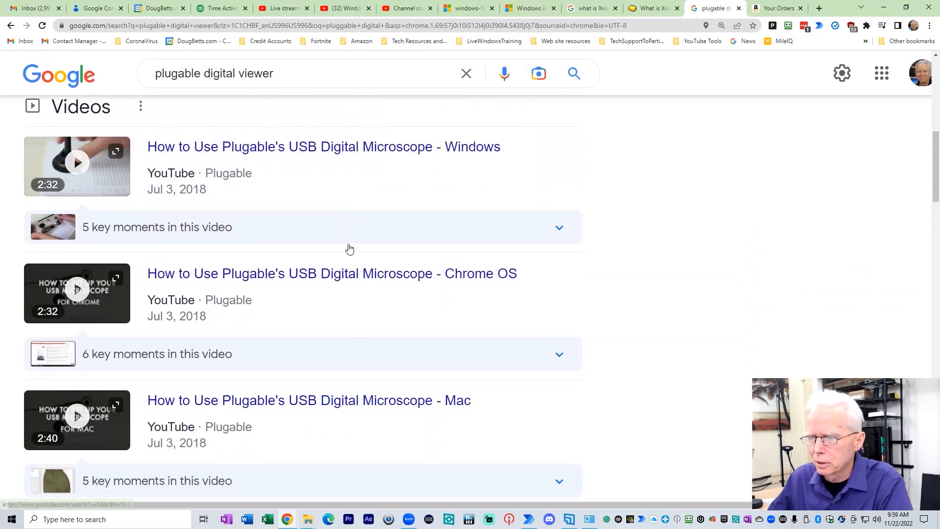
pyautogui.scroll(-9, 349, 249)
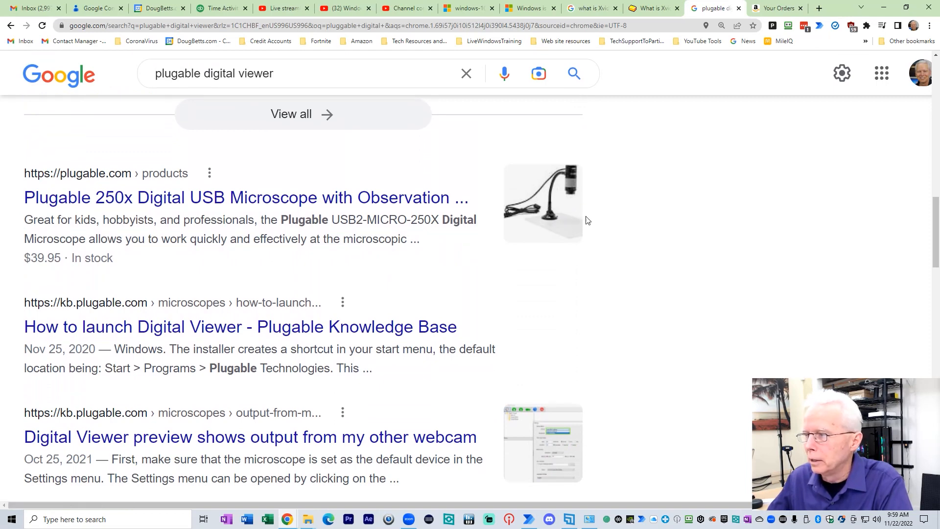
pyautogui.scroll(5, 582, 220)
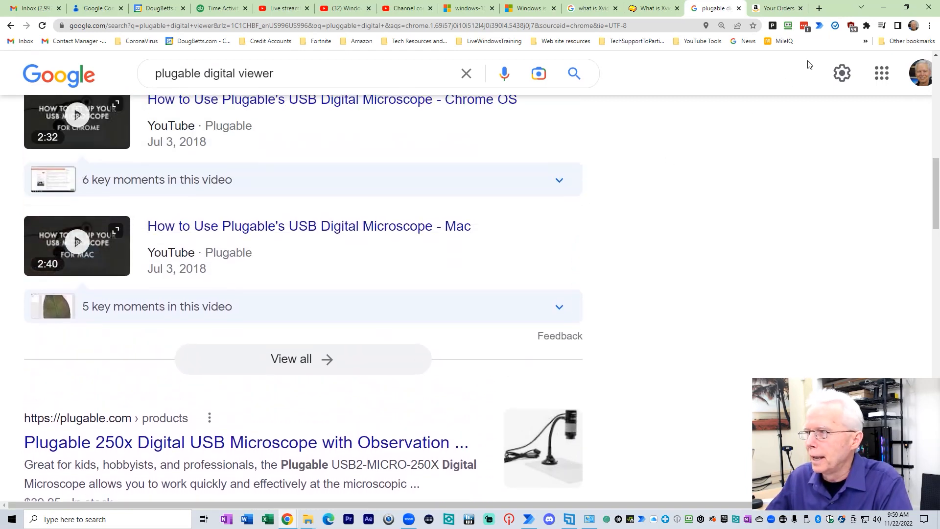
# - Open the Plugable USB microscope order on Amazon, examine its return status, and view the microscope's product page
pyautogui.click(778, 9)
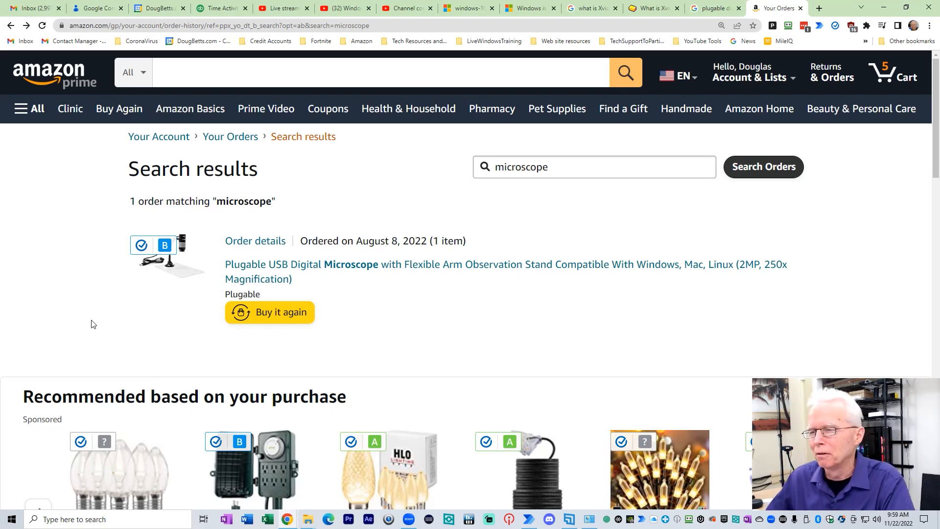
pyautogui.click(262, 246)
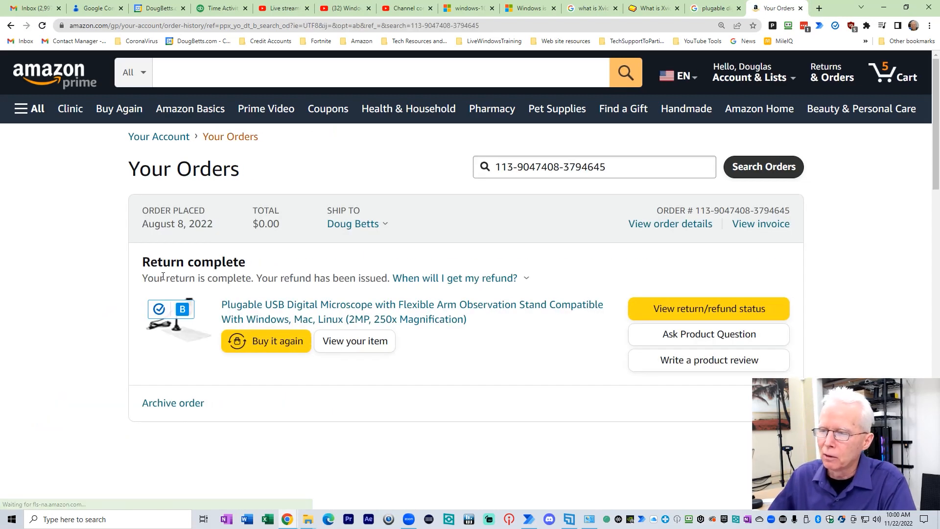
pyautogui.moveTo(142, 261); pyautogui.dragTo(258, 266)
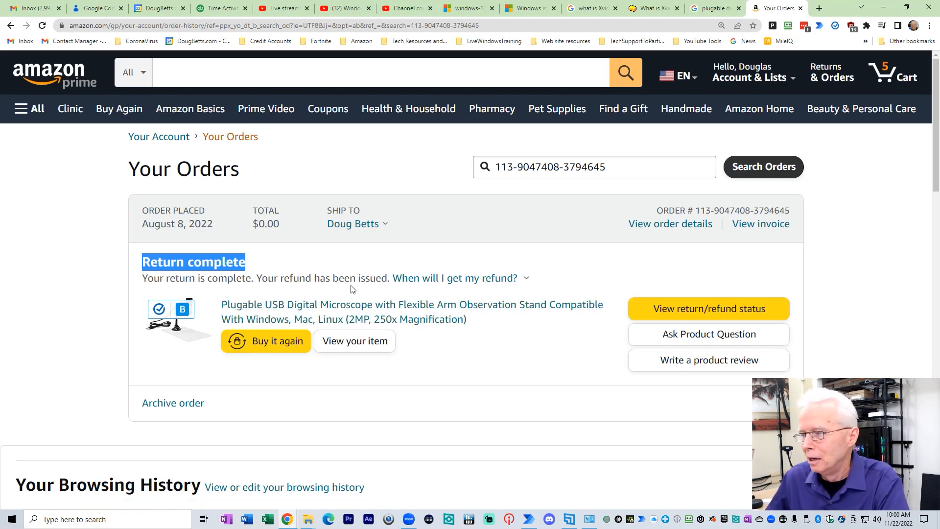
pyautogui.click(356, 313)
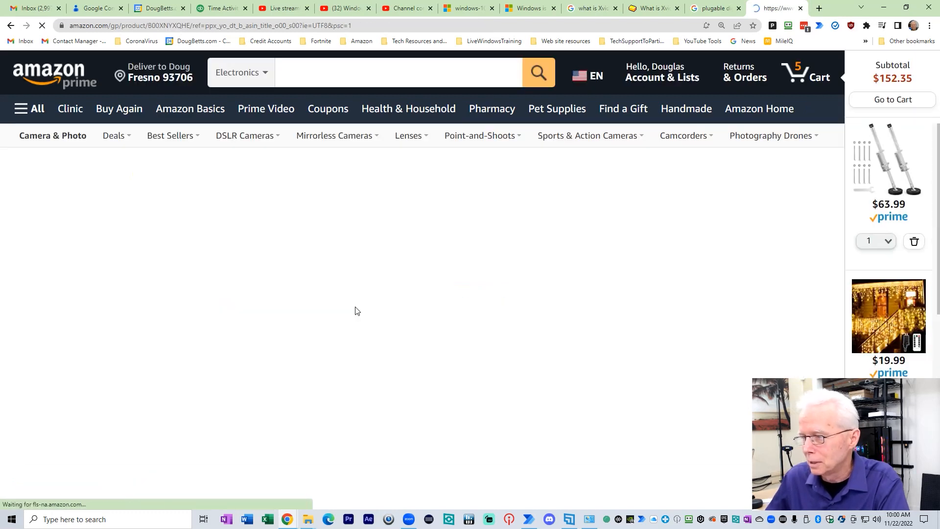
pyautogui.scroll(-2, 357, 313)
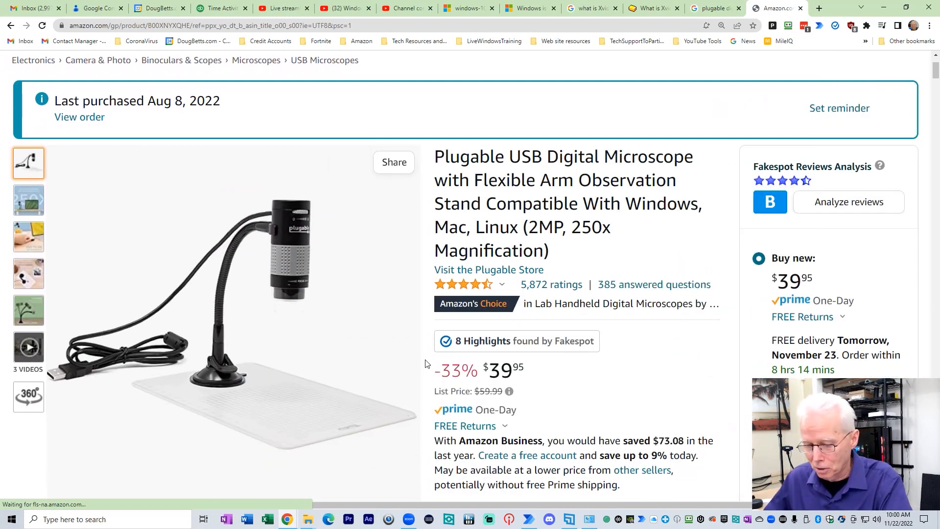
# - Switch back to Programs and Features and uninstall Plugable Digital Viewer, closing its uninstaller
pyautogui.moveTo(407, 367)
pyautogui.hotkey('alt', 'Tab')
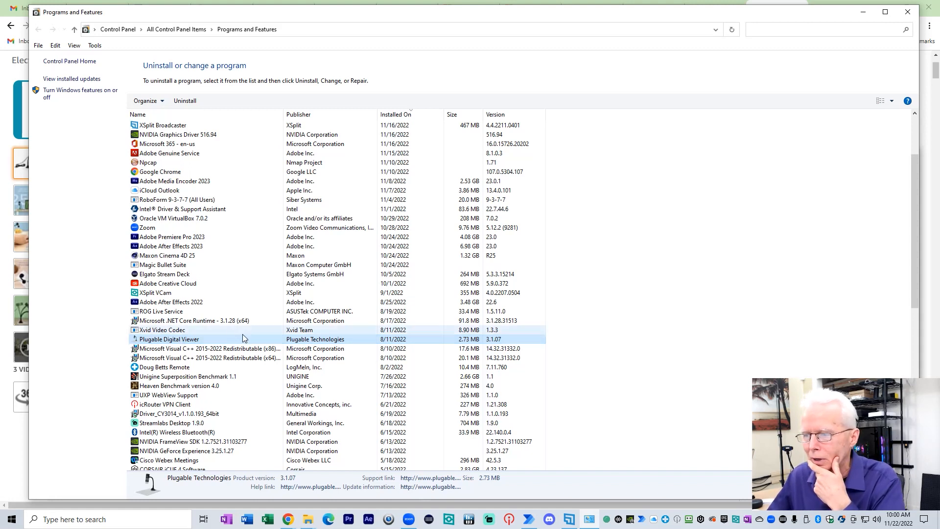
pyautogui.rightClick(166, 341)
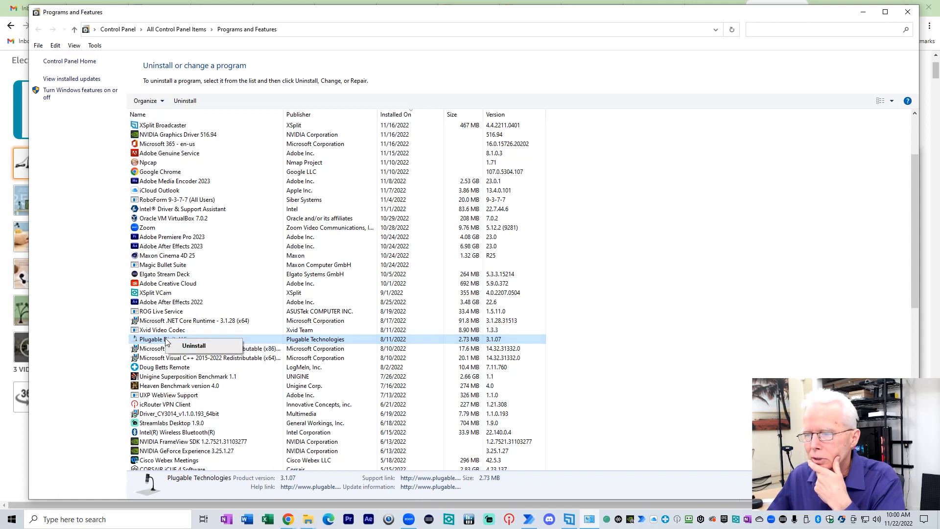
pyautogui.click(194, 345)
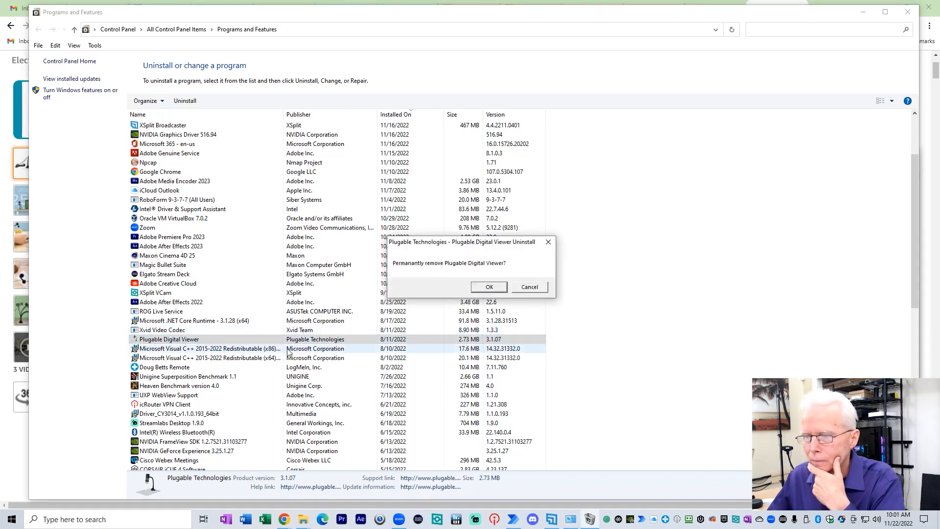
pyautogui.click(496, 289)
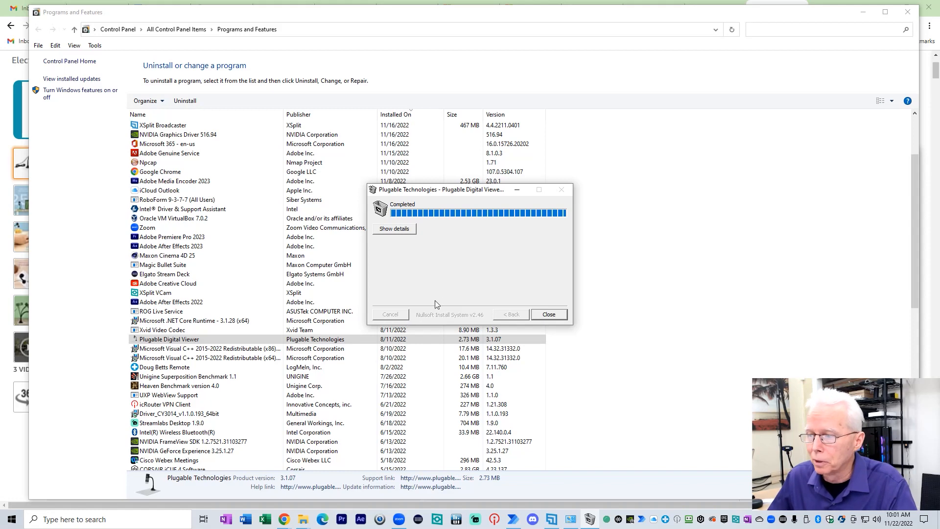
pyautogui.click(553, 316)
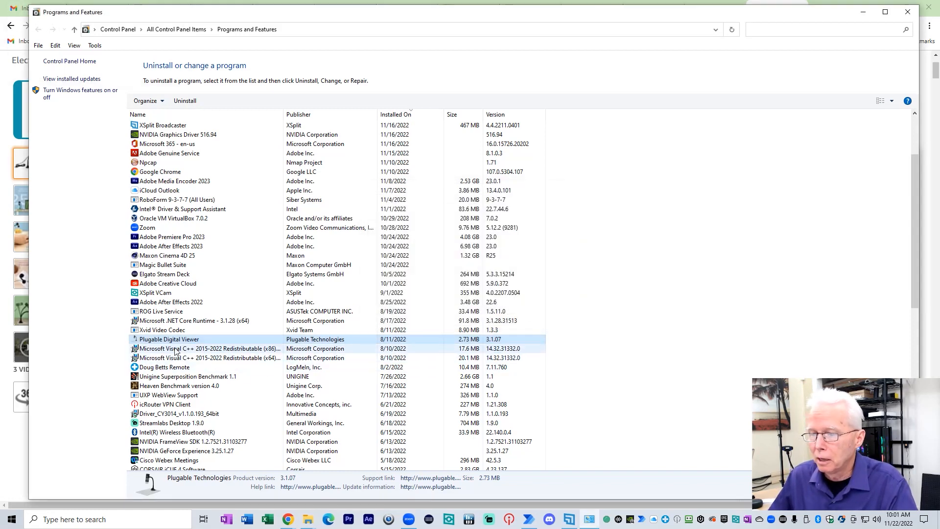
# - Uninstall Xvid Video Codec, accepting the notice to clear its entry from the installed programs list
pyautogui.click(161, 330)
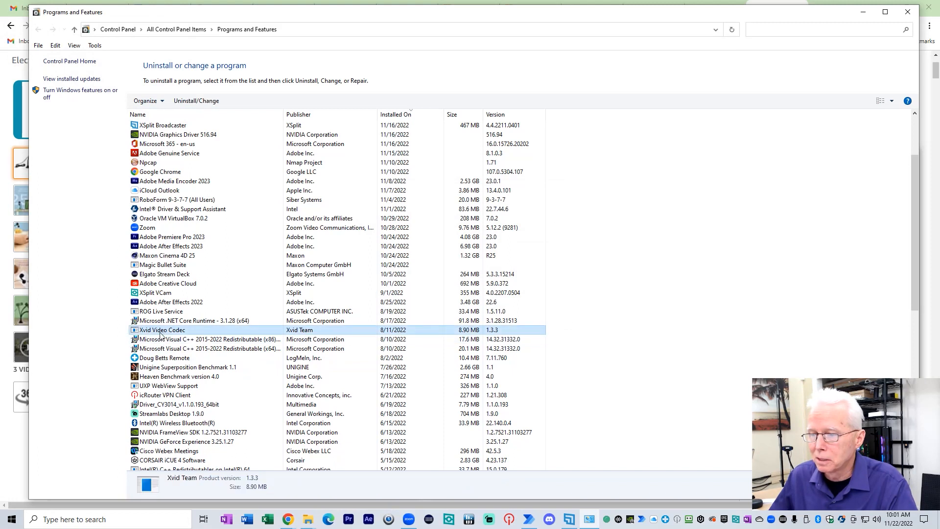
pyautogui.click(195, 102)
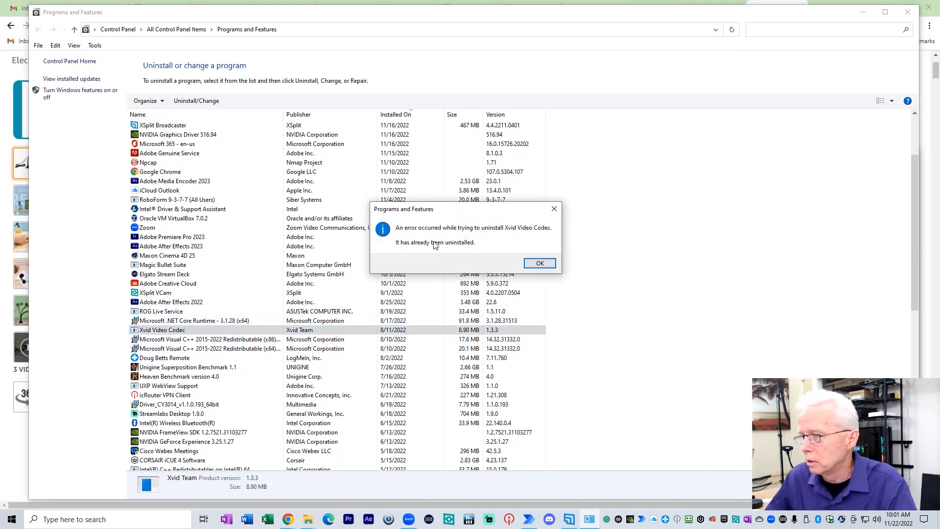
pyautogui.click(539, 264)
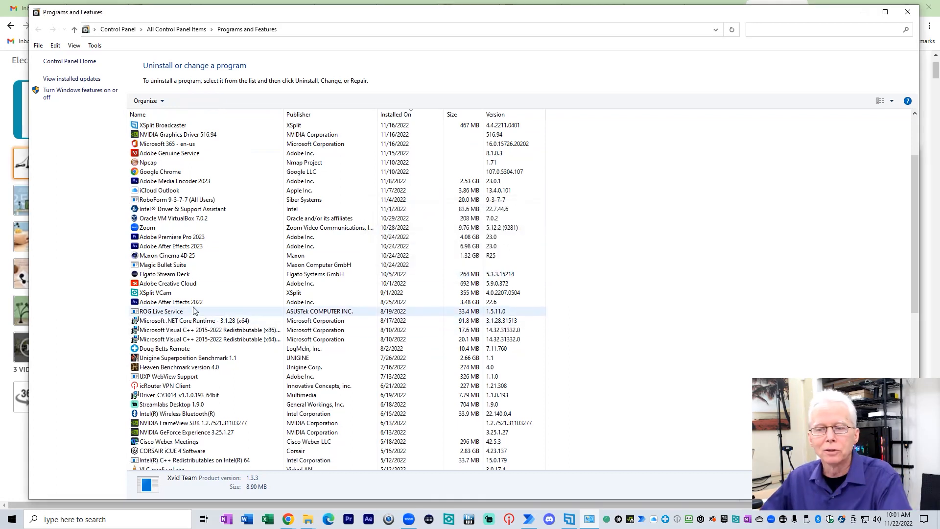